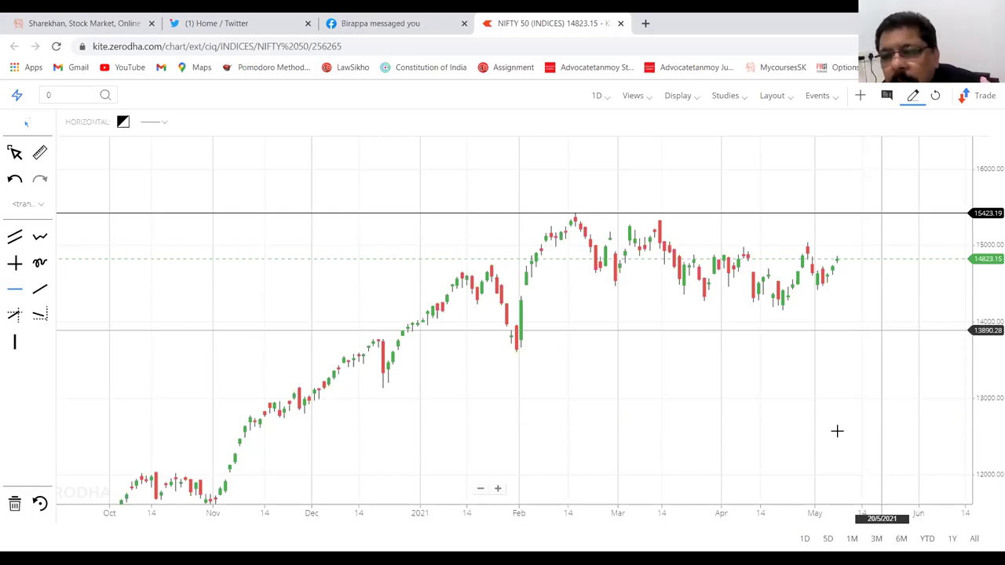
Pan to the recent candles and place a thick solid black horizontal line at 14155.75
drag(837, 431, 759, 449)
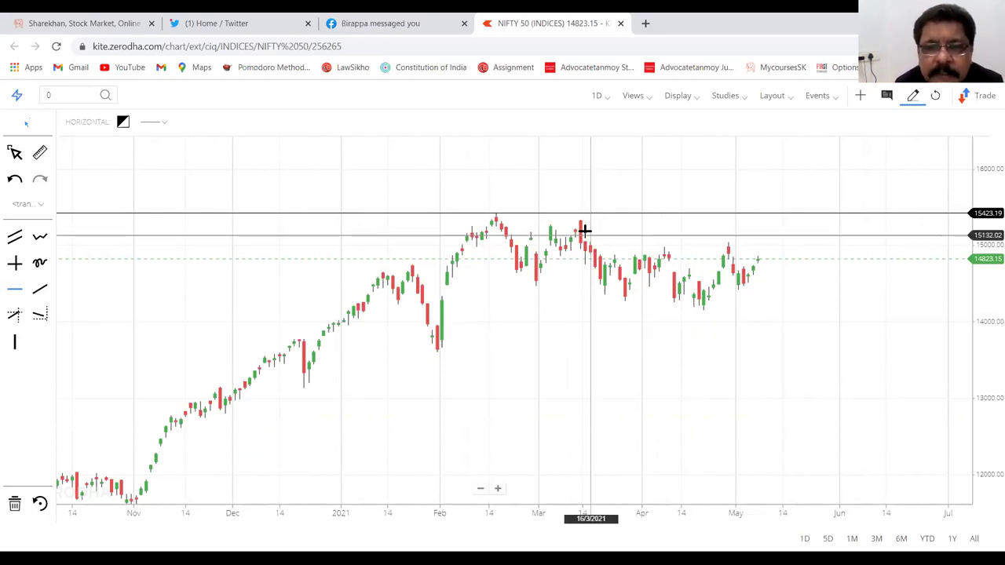
click(150, 126)
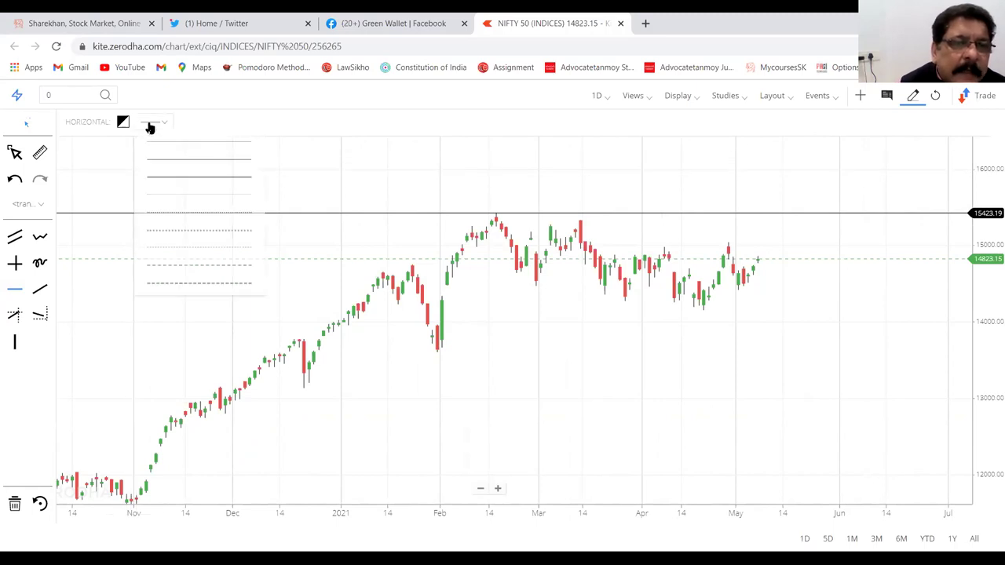
click(167, 180)
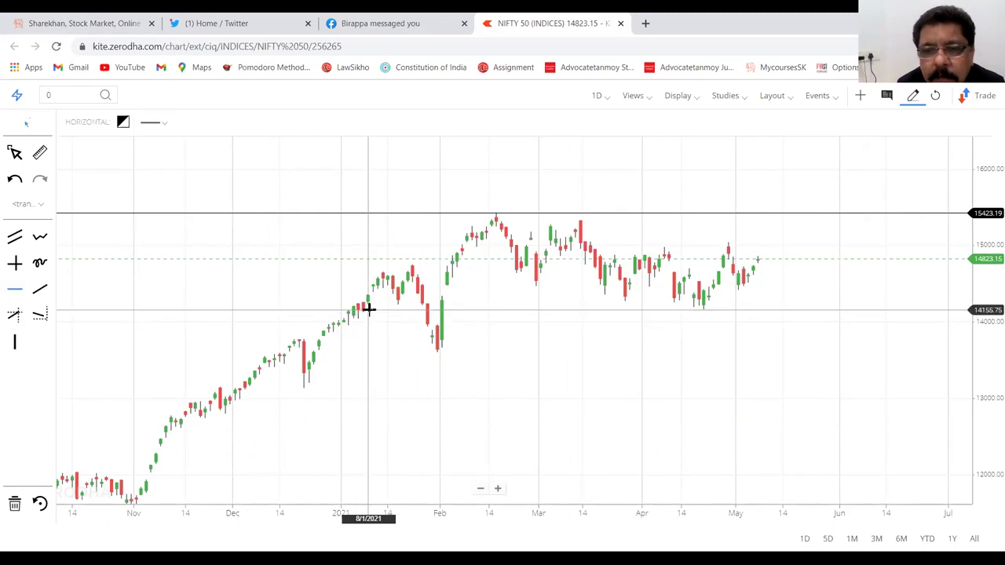
click(369, 309)
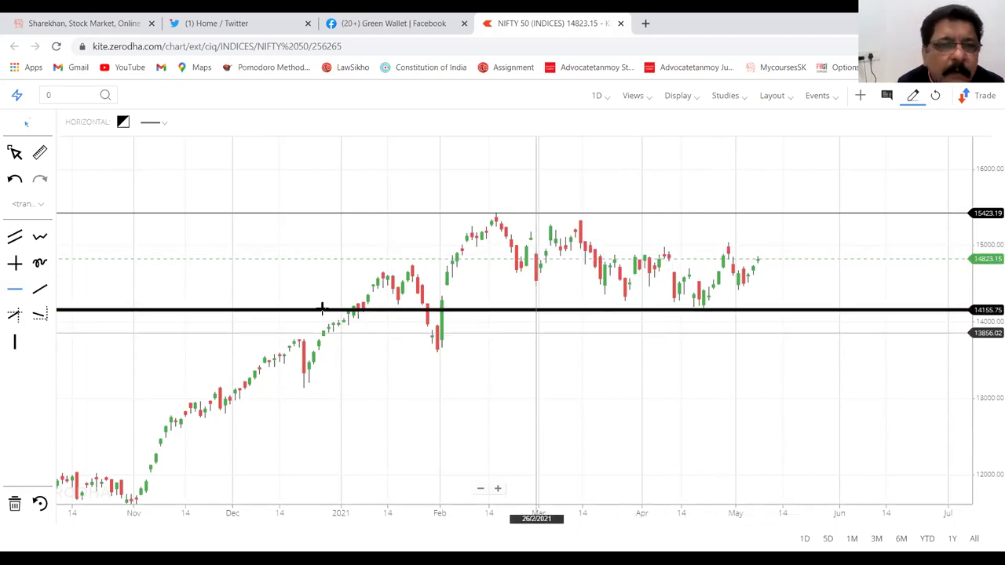
Keep the thick solid line style selected for the next horizontal line
click(149, 126)
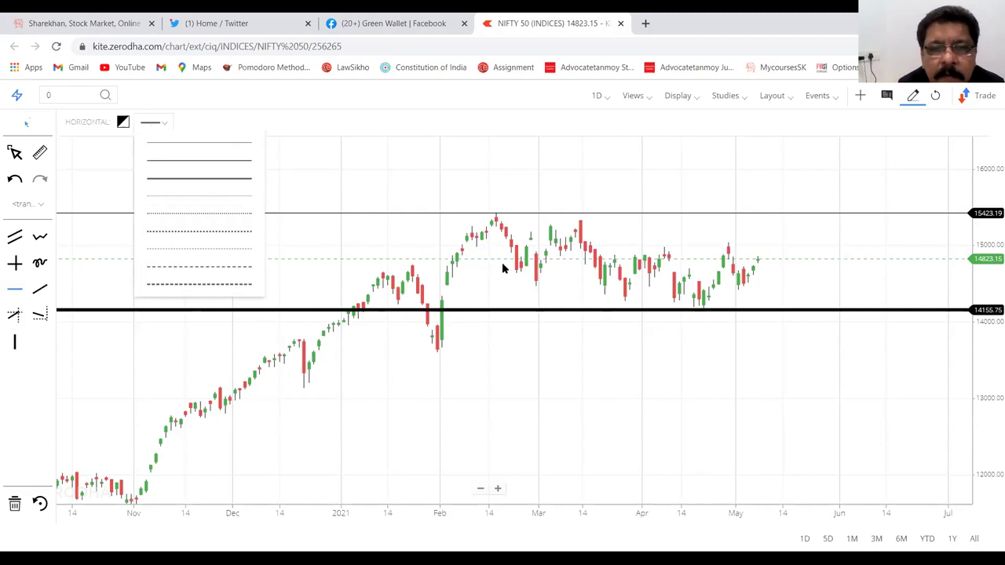
click(223, 186)
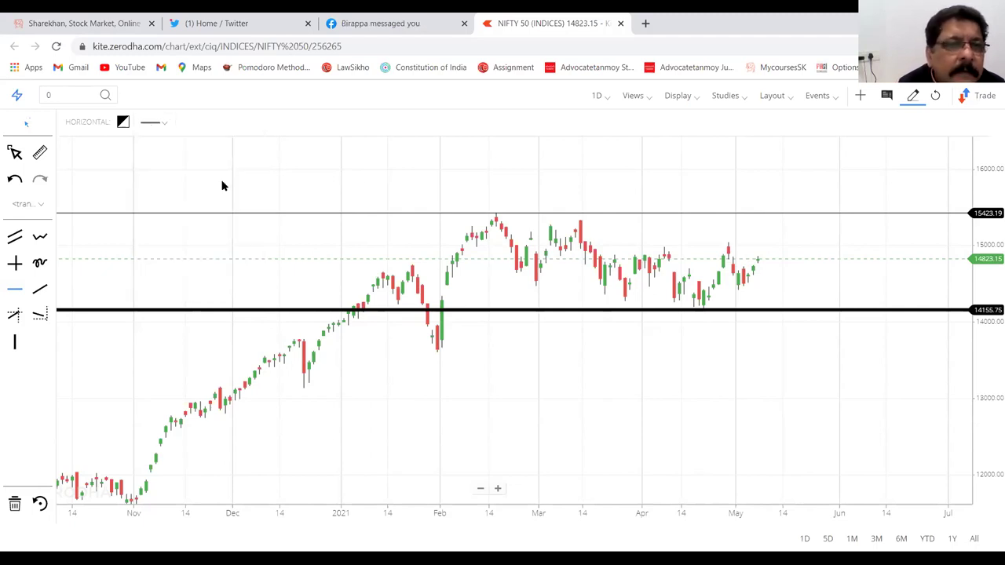
click(123, 124)
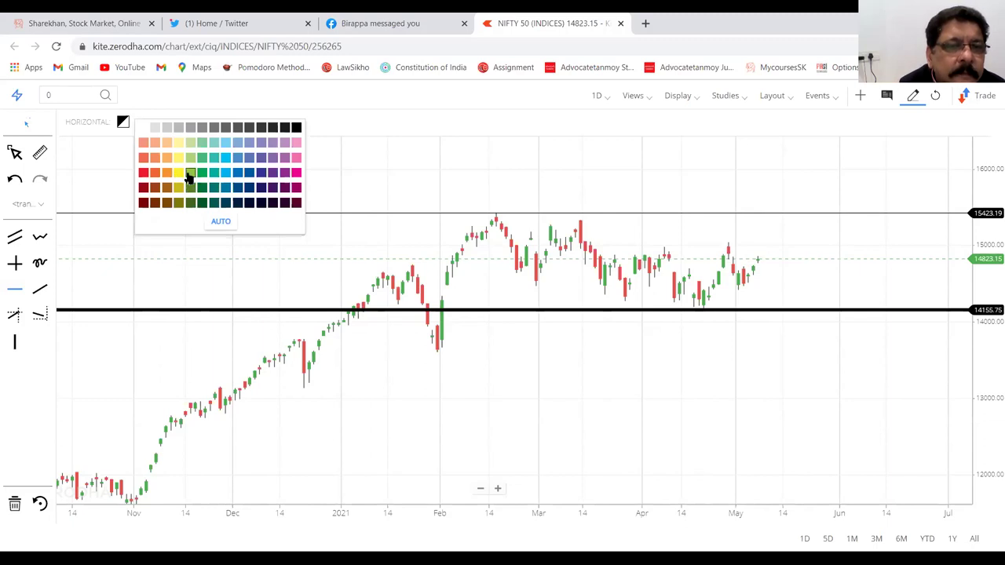
Switch to green and place a thick horizontal line at 15020.69 across the swing highs
click(188, 174)
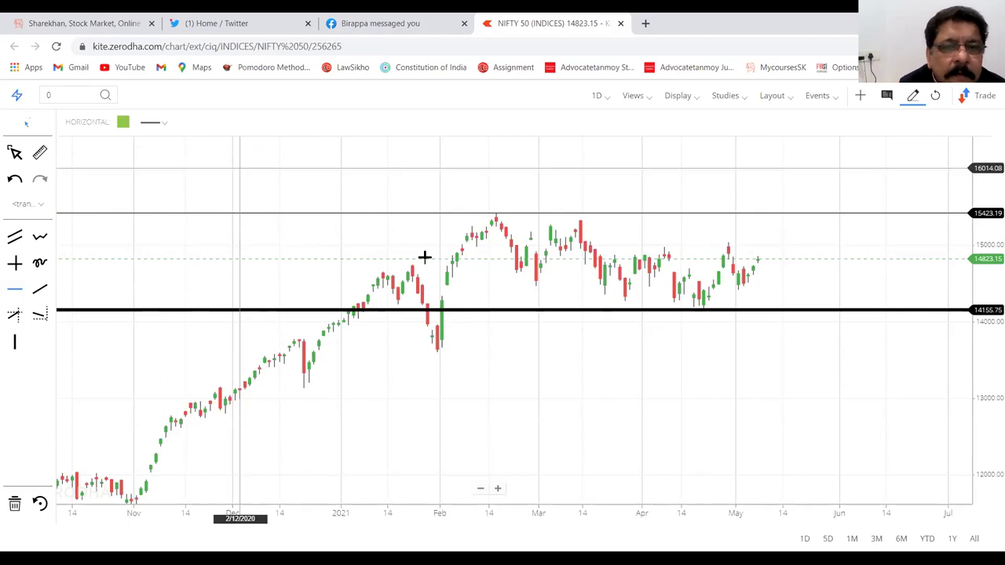
click(487, 244)
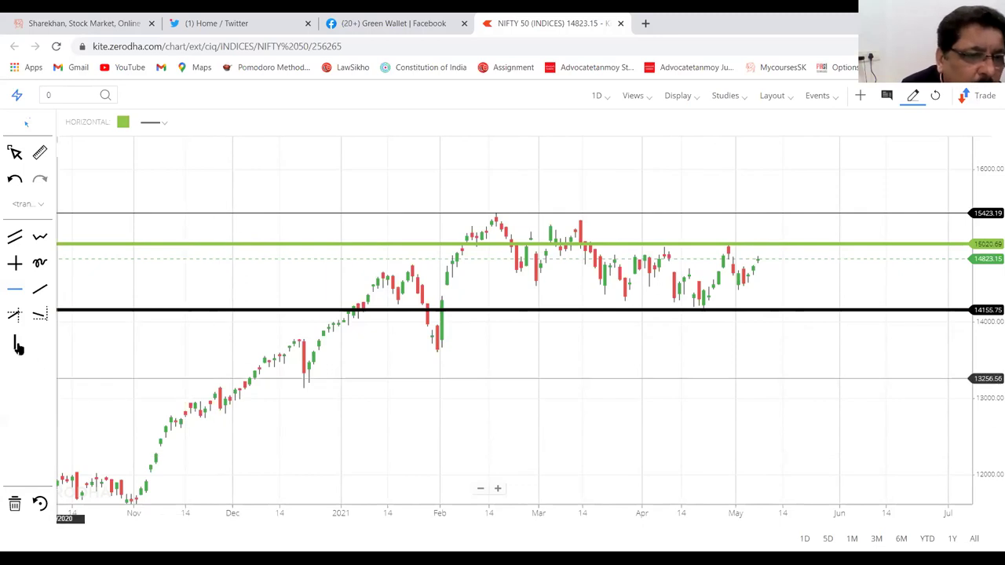
With the green continuous-line tool, trace the swings from the late-March low to the latest May candle
click(40, 238)
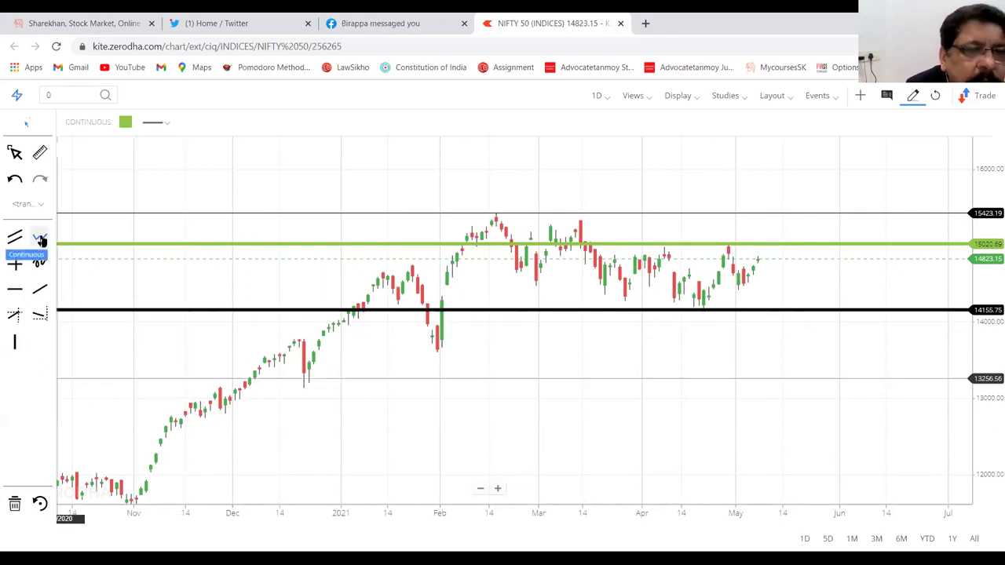
click(127, 123)
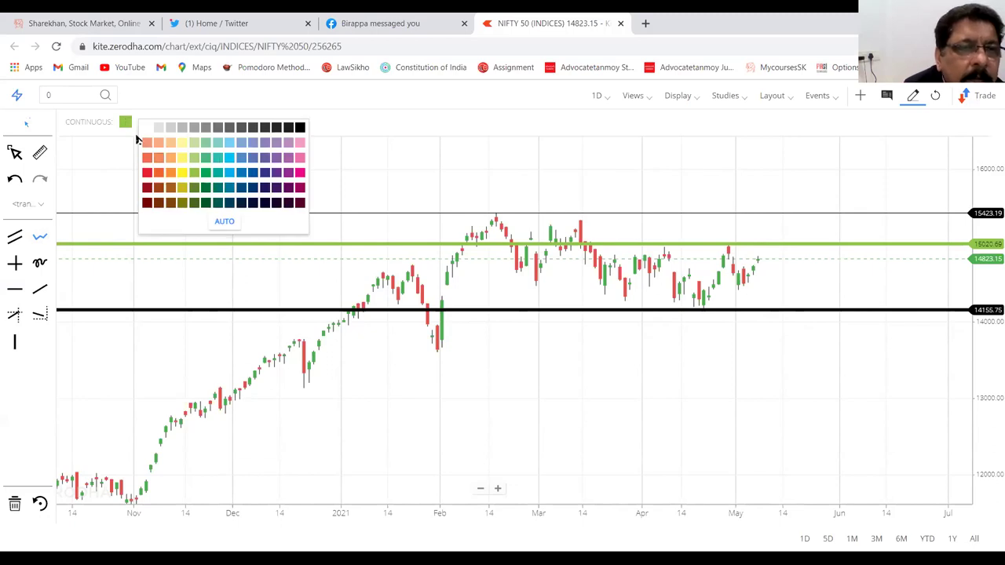
click(124, 124)
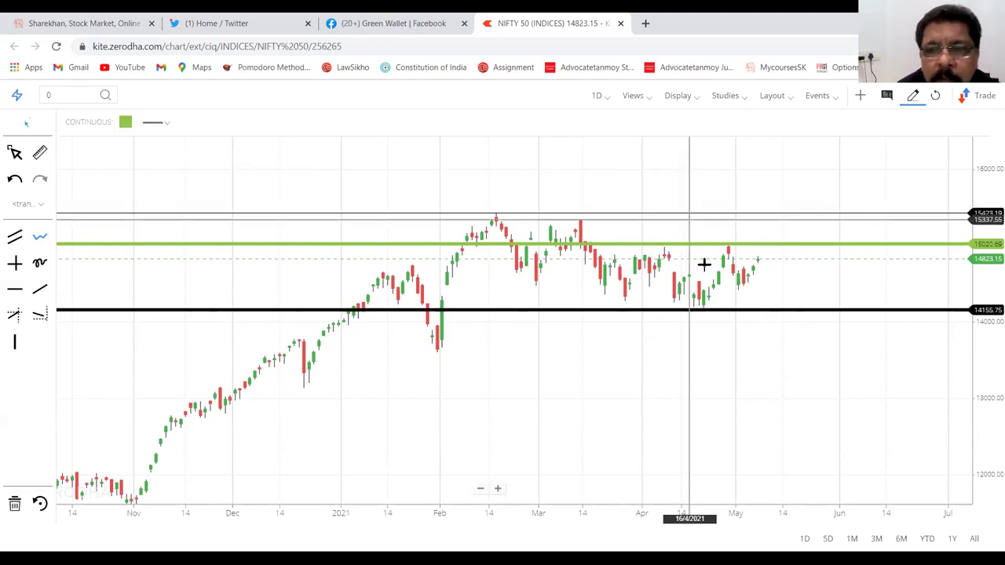
click(621, 301)
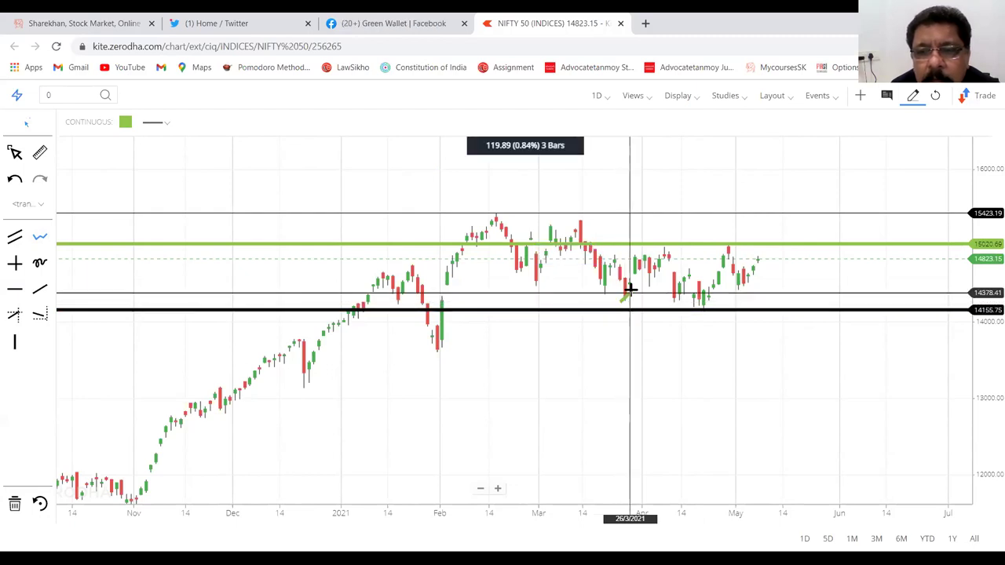
click(666, 251)
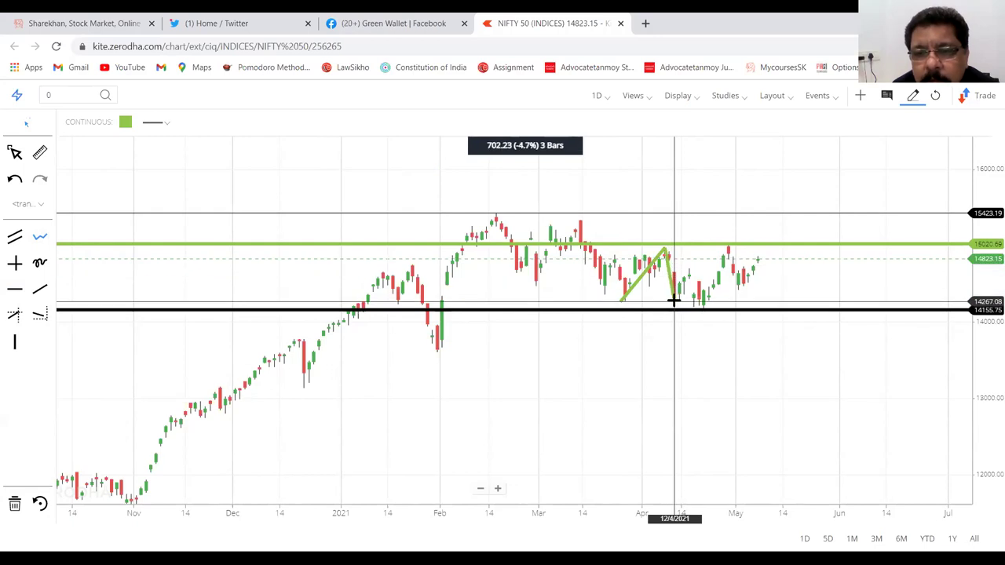
click(674, 301)
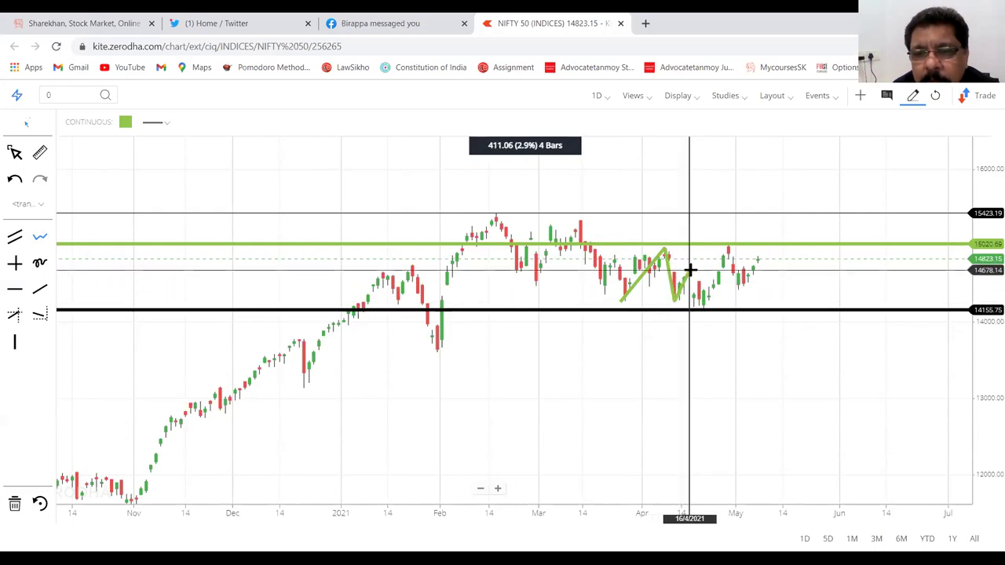
click(689, 271)
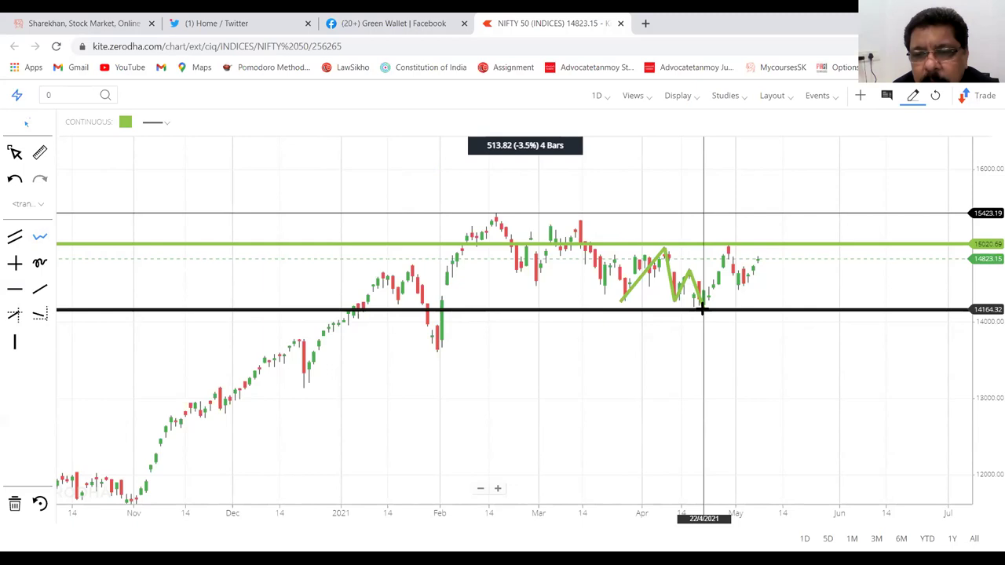
click(703, 309)
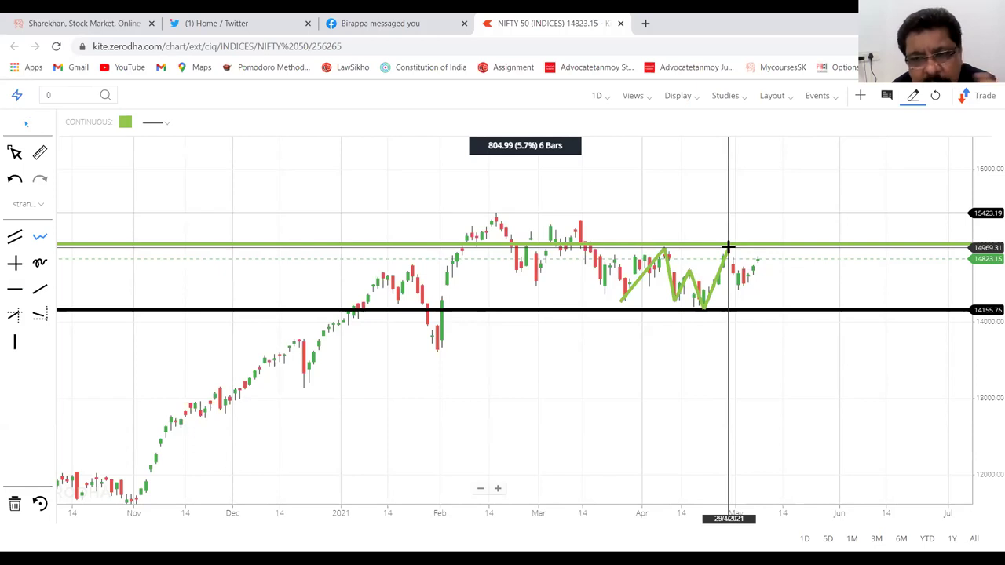
click(729, 247)
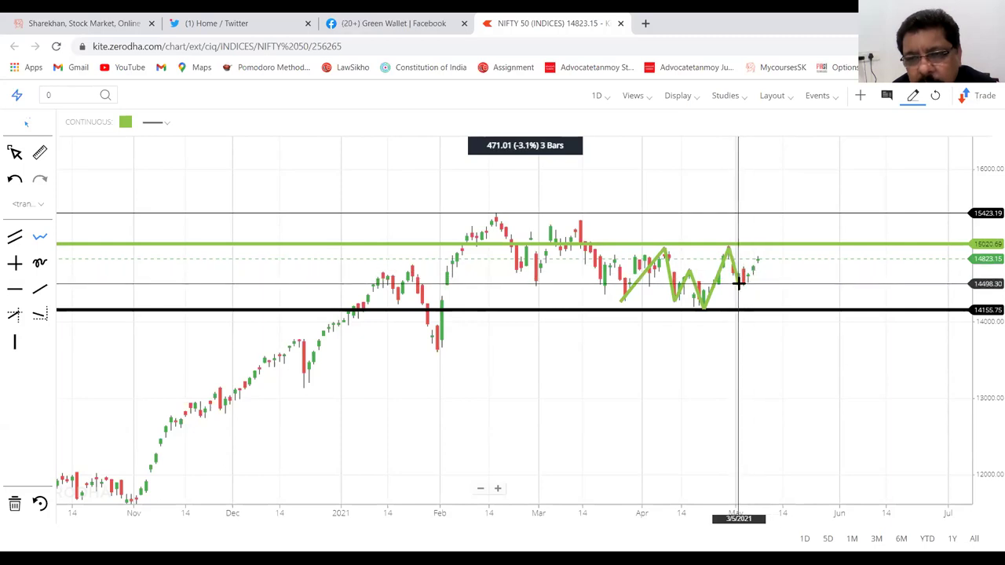
click(740, 283)
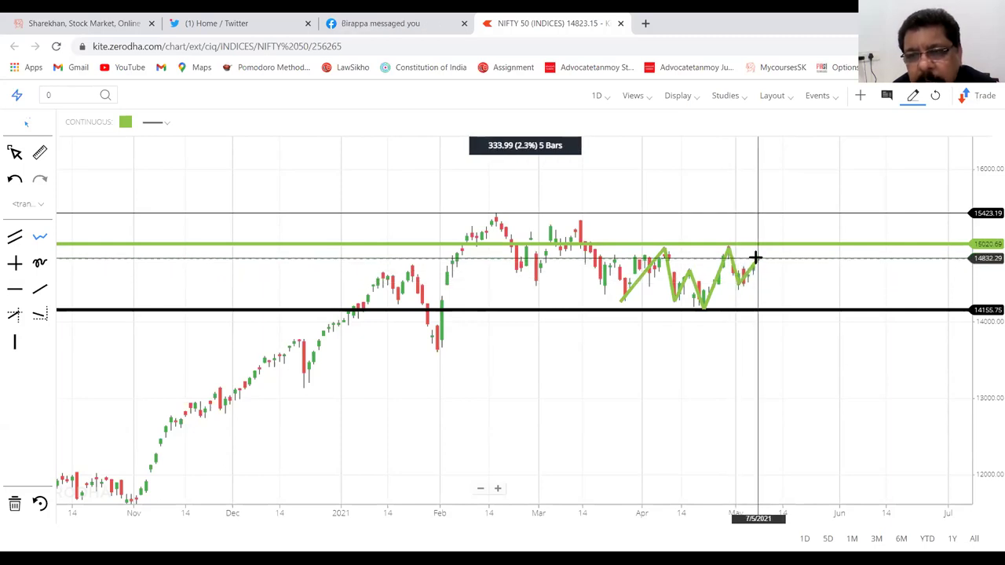
click(757, 260)
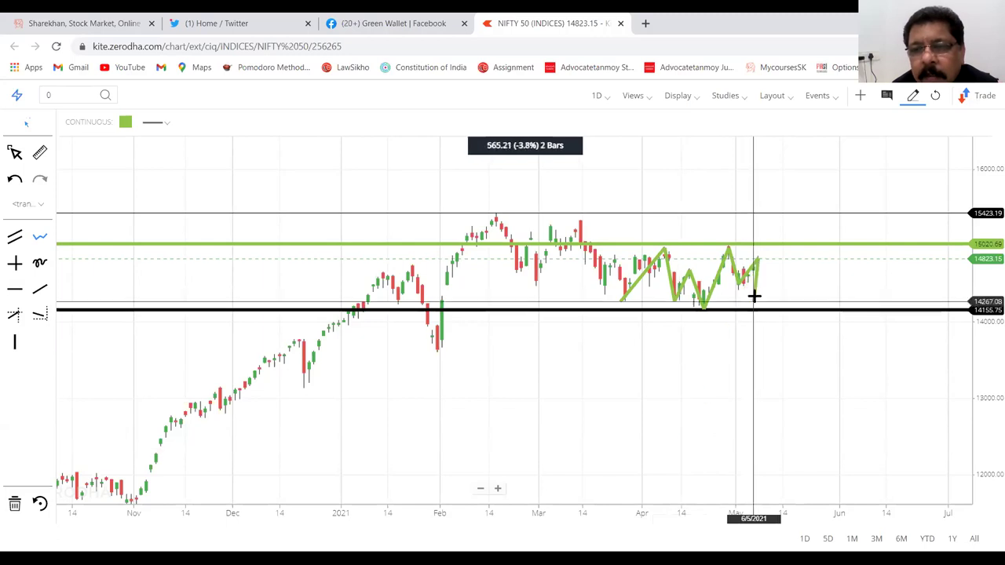
double_click(756, 260)
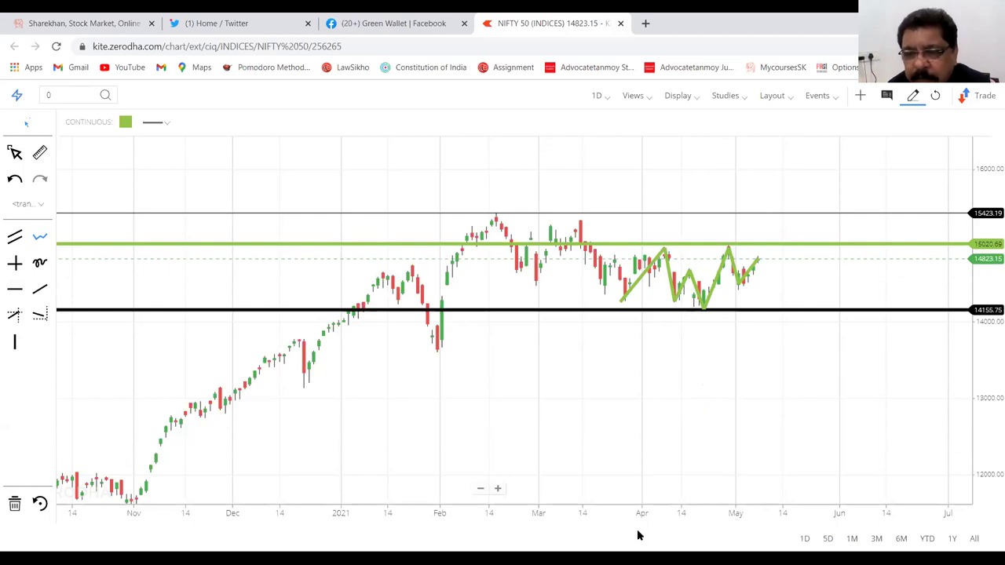
Continue the zigzag from the early-May low: breakout above 15020.69, retest, then up to about 15791
click(126, 125)
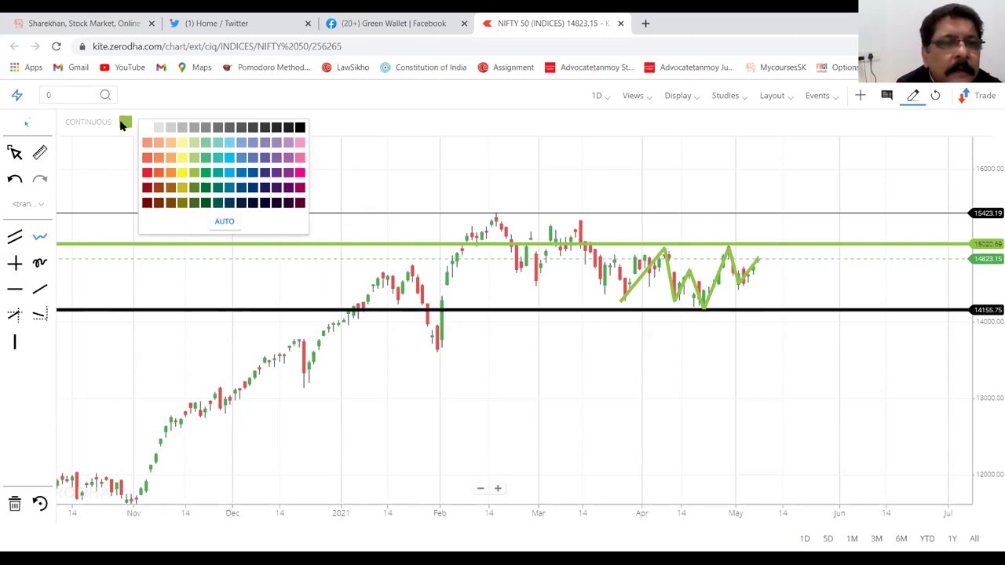
click(123, 125)
click(738, 283)
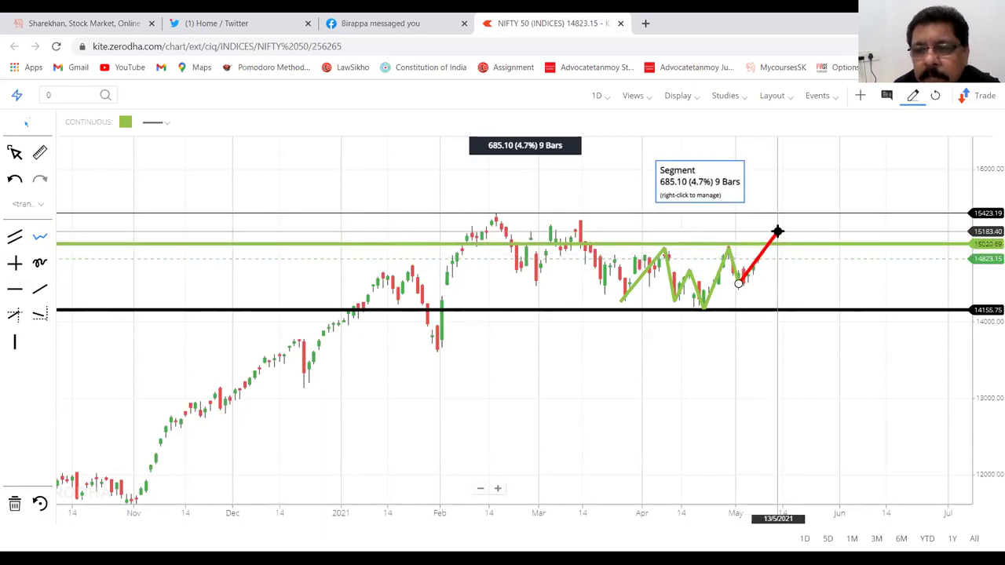
click(778, 232)
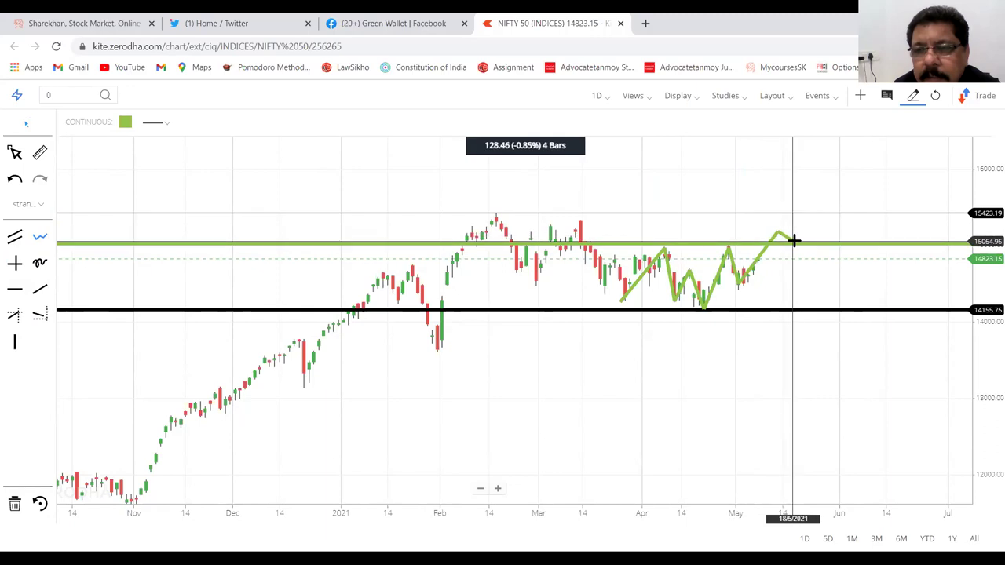
click(794, 241)
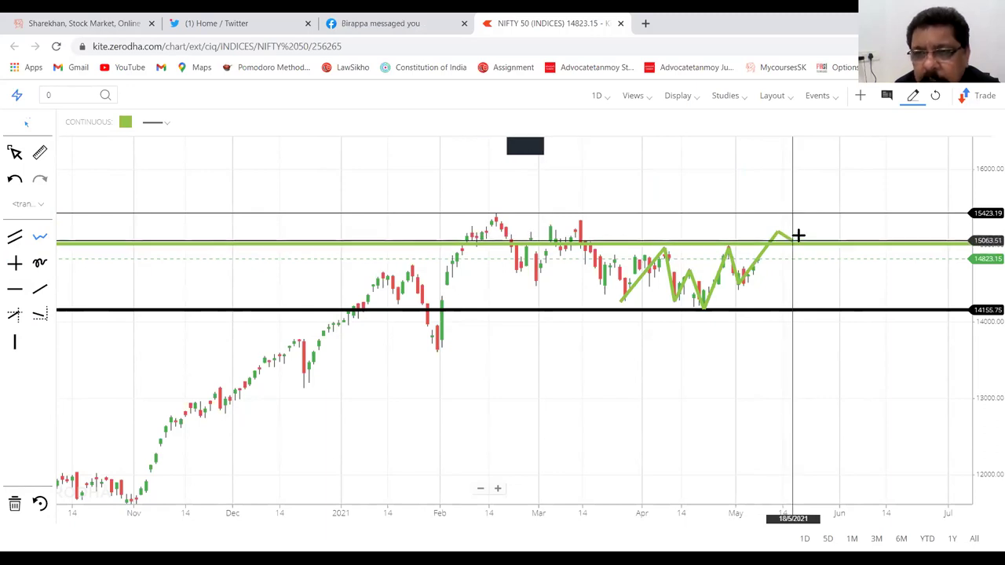
click(826, 184)
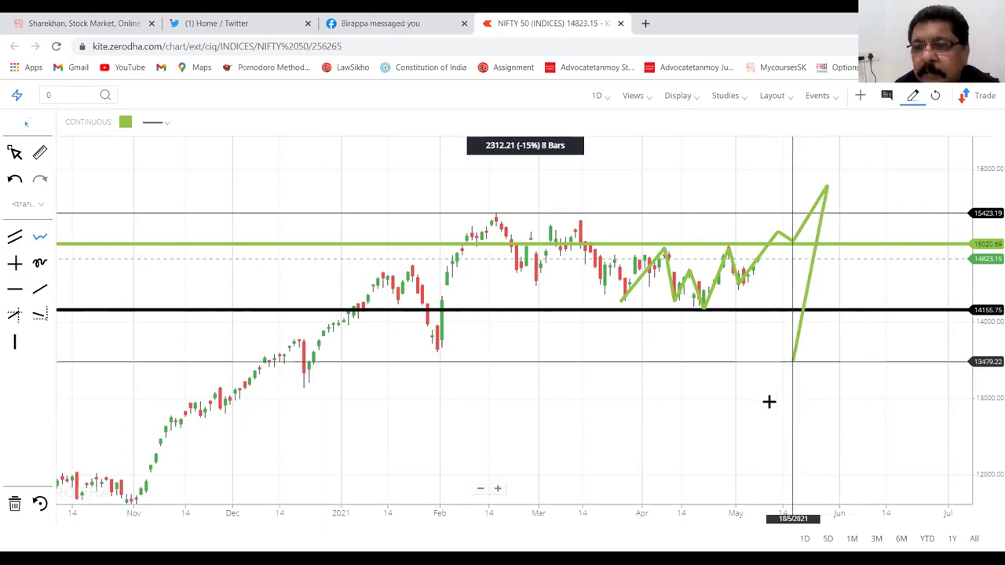
click(827, 185)
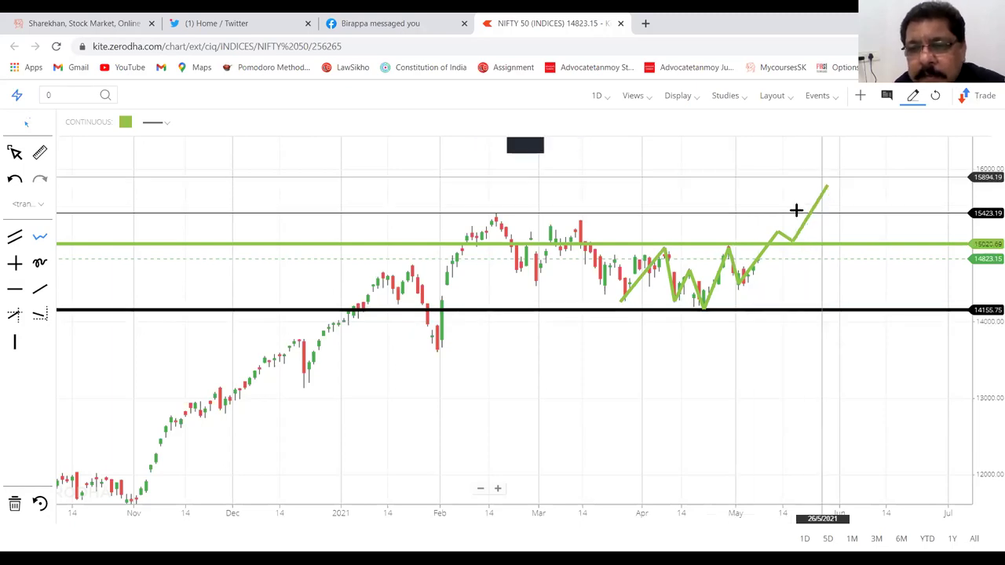
click(793, 240)
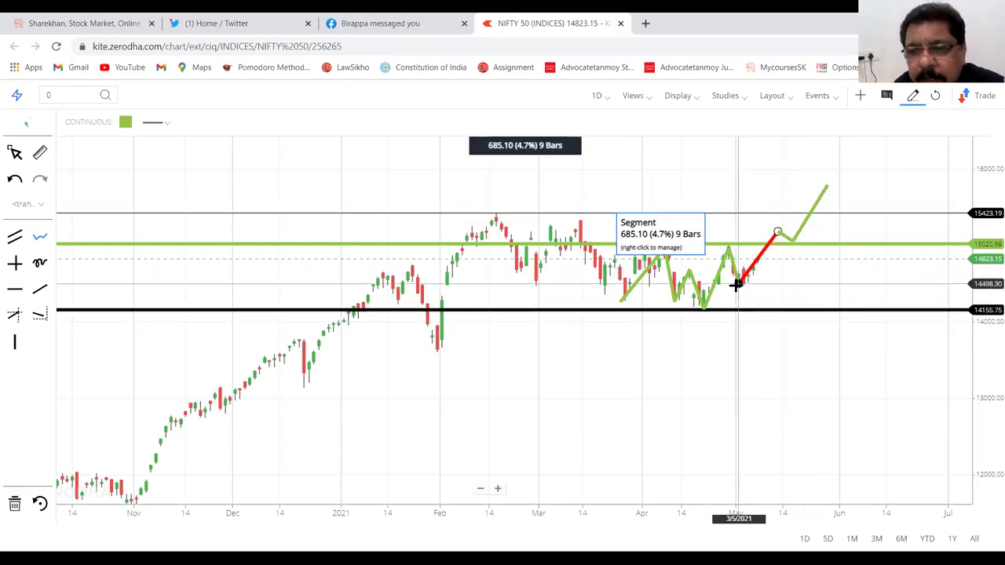
click(777, 233)
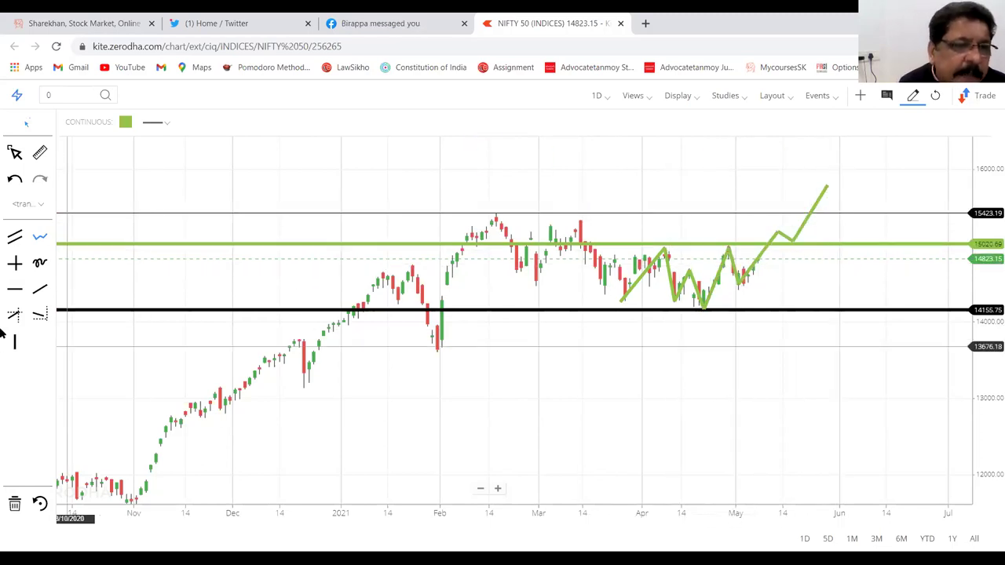
Switch to red and draw a zigzag from mid-May falling below the 14155.75 black support line
click(126, 123)
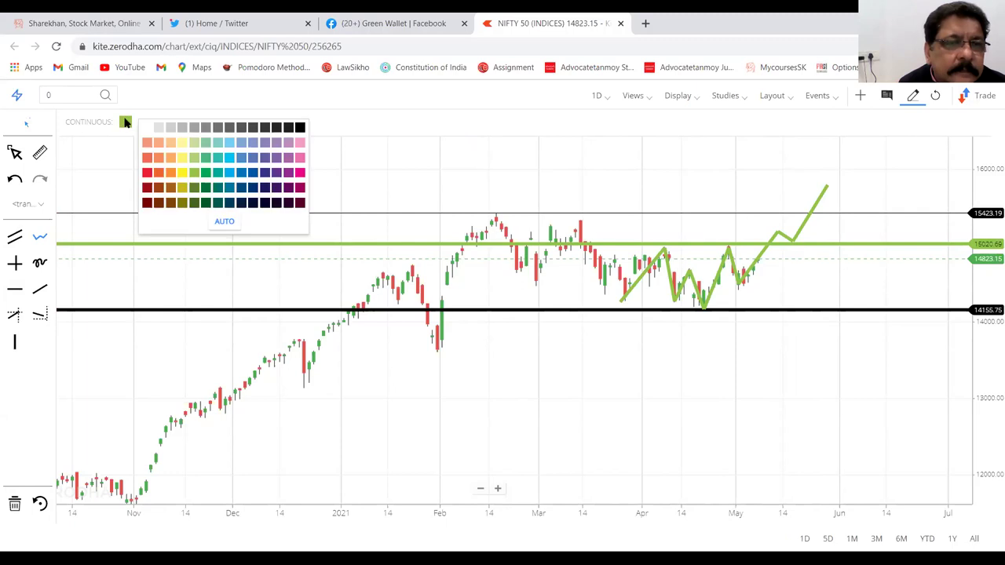
click(148, 173)
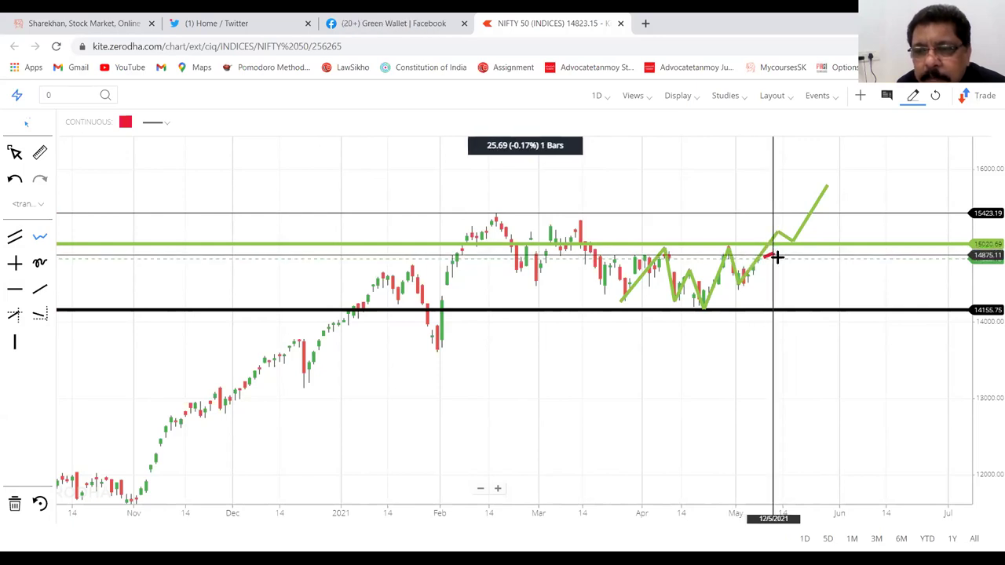
click(793, 286)
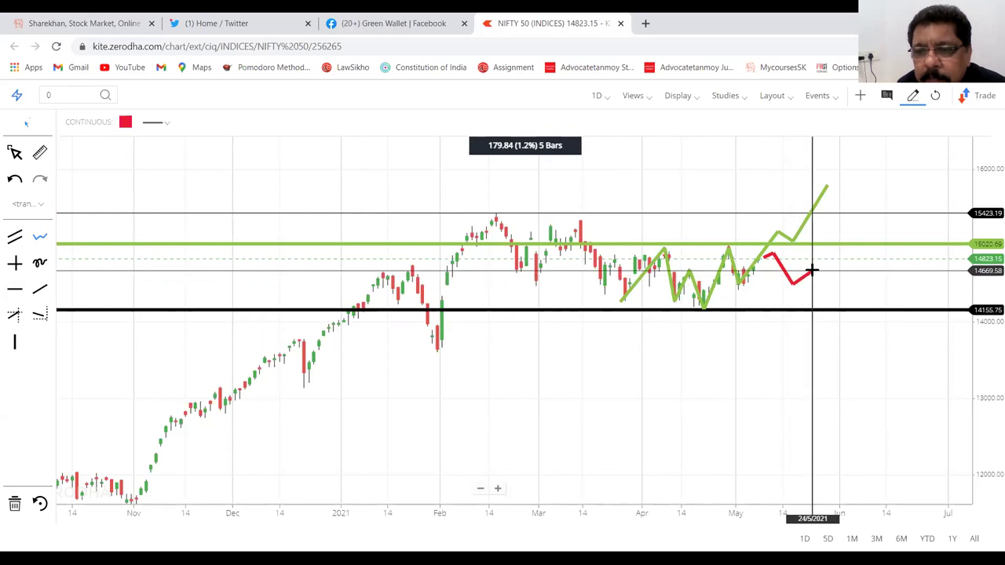
click(813, 271)
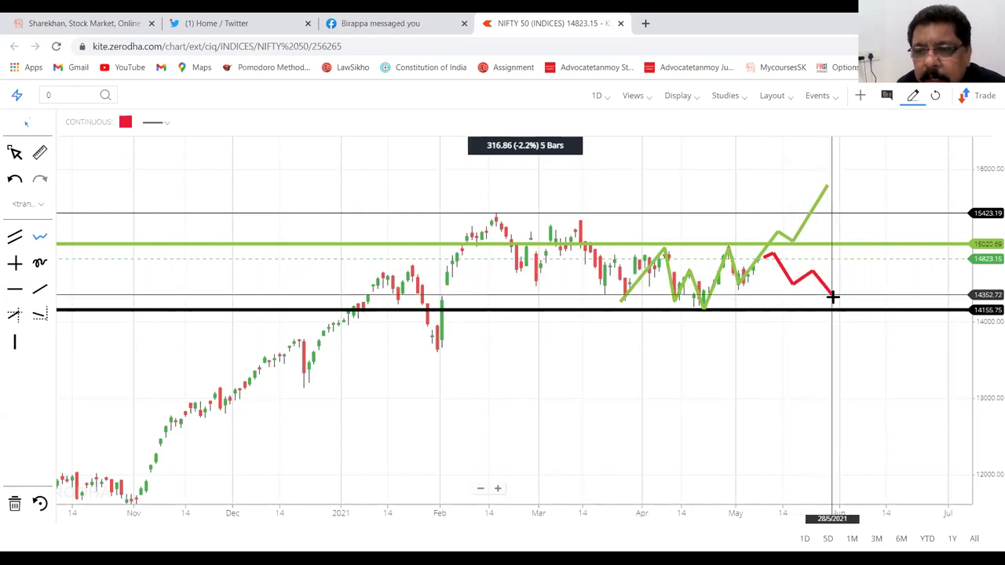
click(862, 333)
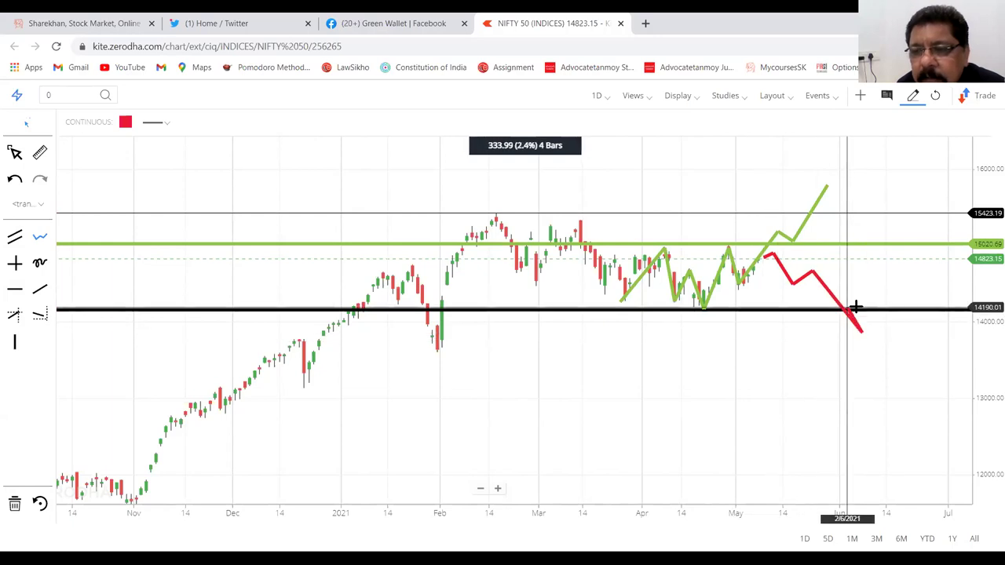
key(Escape)
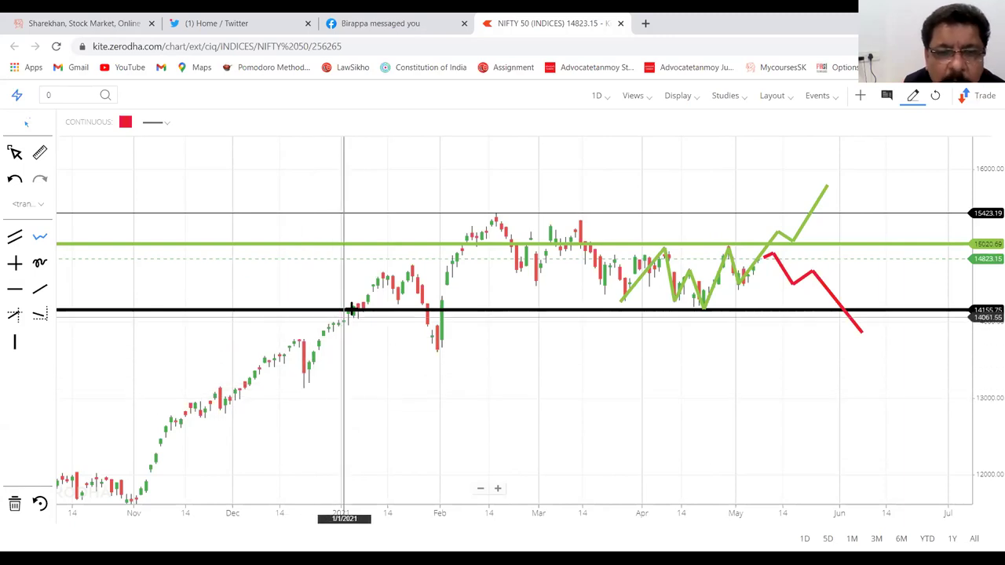
Set the colour back to green and draw a leg from the late-December low to the mid-January high
drag(359, 310, 287, 311)
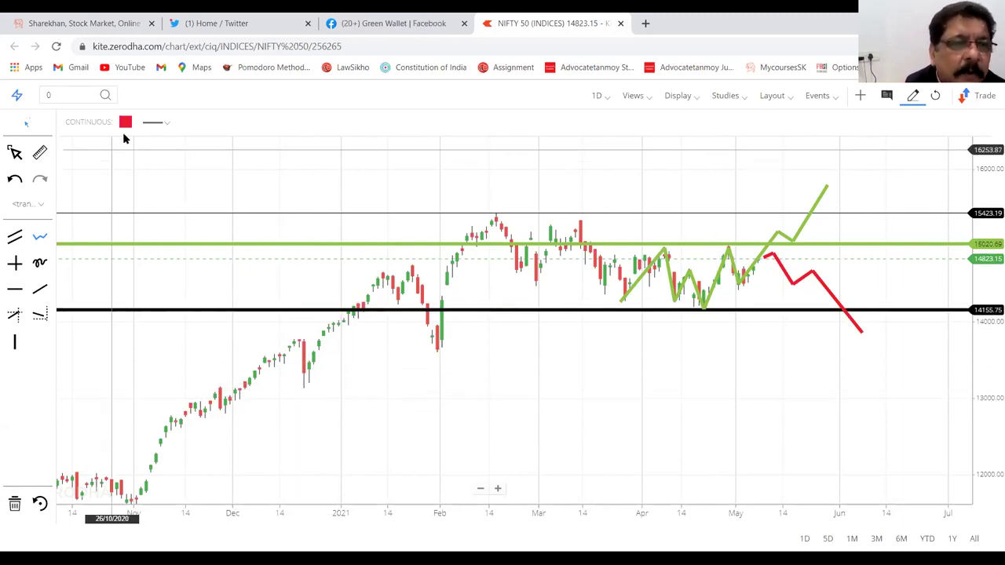
click(167, 129)
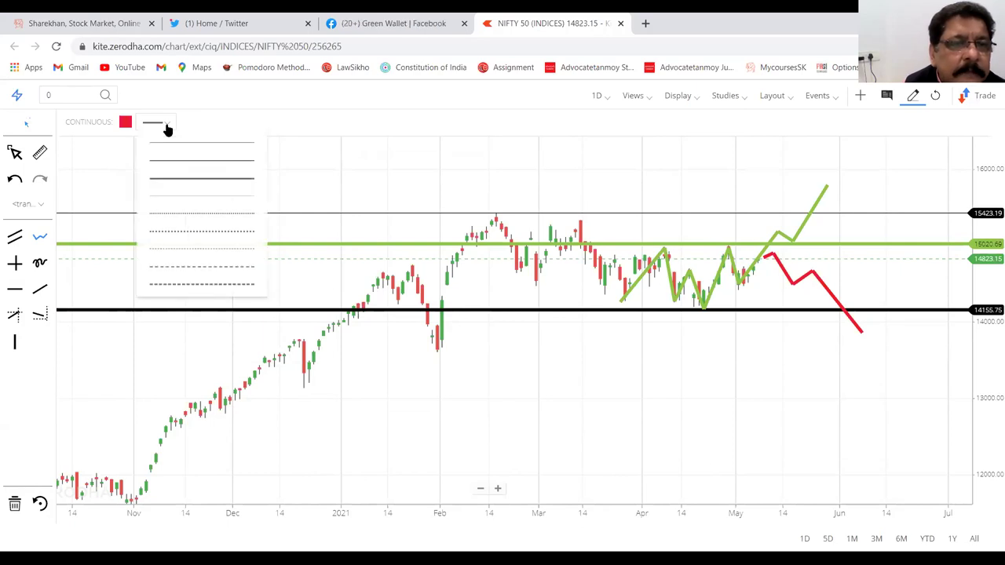
click(125, 129)
click(125, 125)
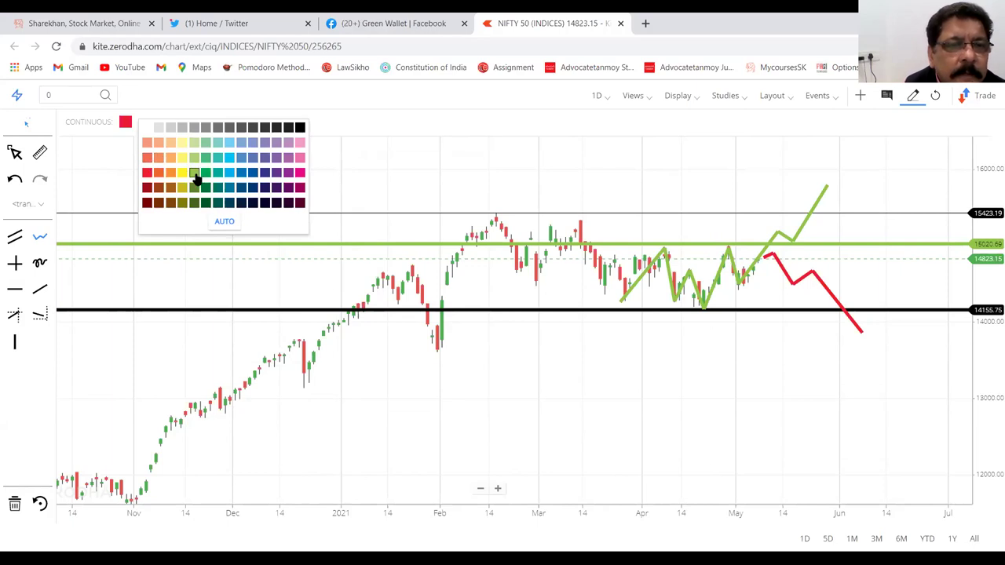
click(195, 174)
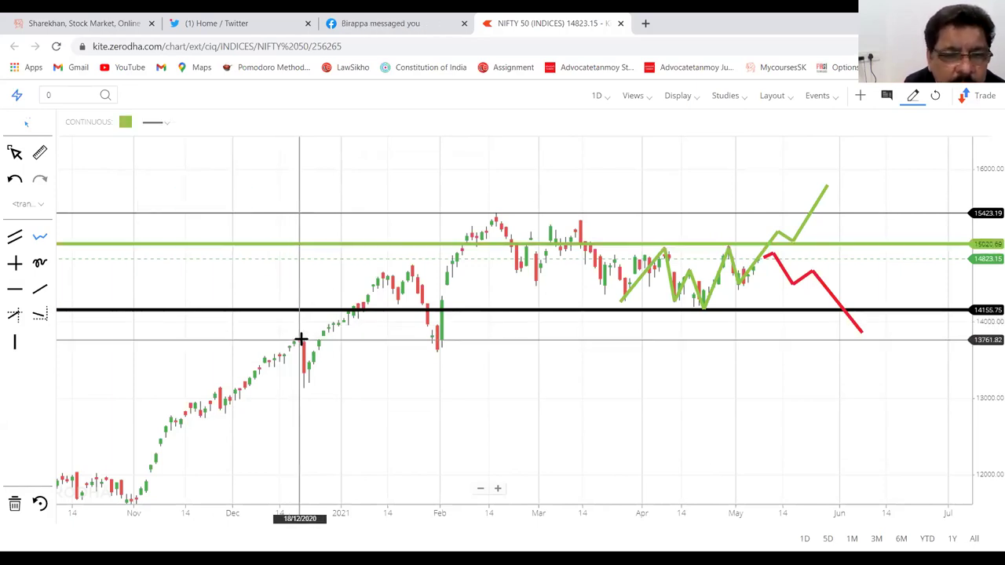
drag(301, 339, 312, 384)
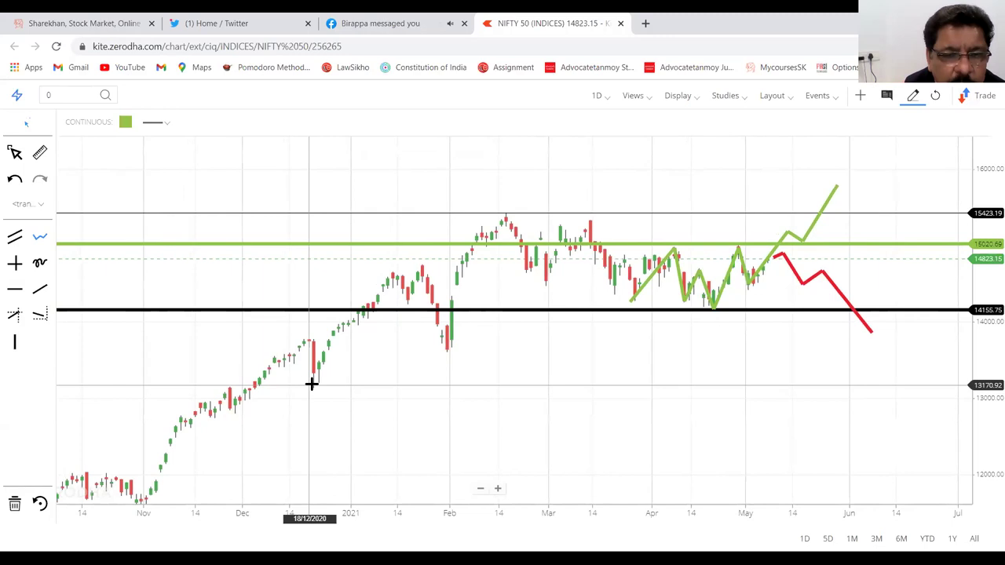
mouse_move(314, 341)
mouse_down()
mouse_move(314, 389)
mouse_move(340, 332)
mouse_move(393, 274)
mouse_up()
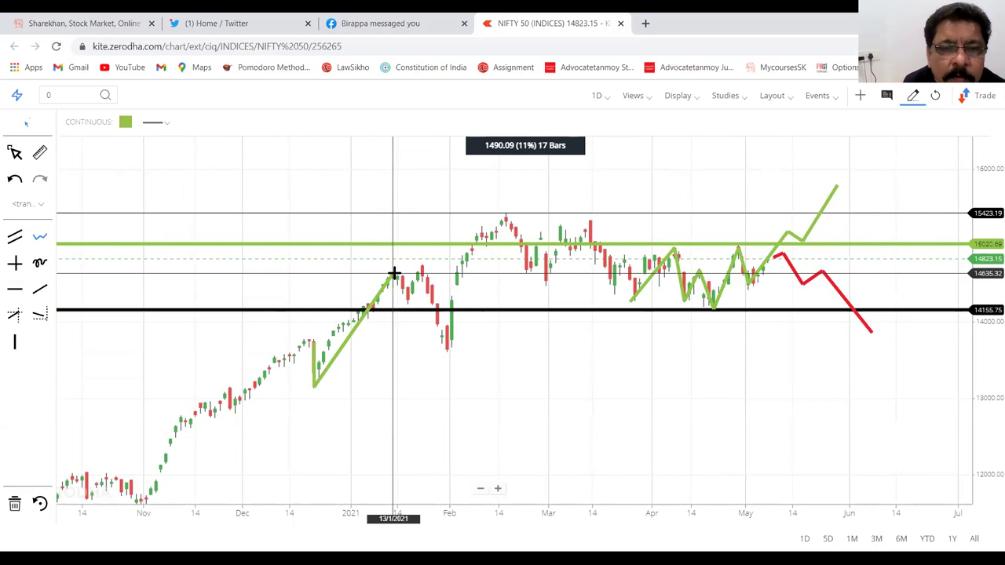
click(394, 273)
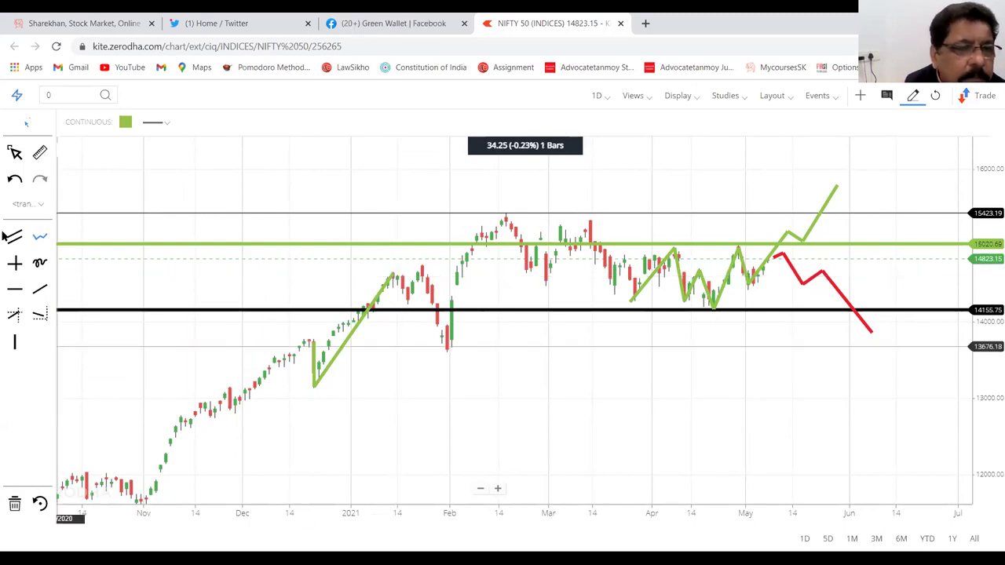
Place green horizontal lines at about 13453.52 and 13153.79, then drag the lower one toward 13102.41
click(16, 292)
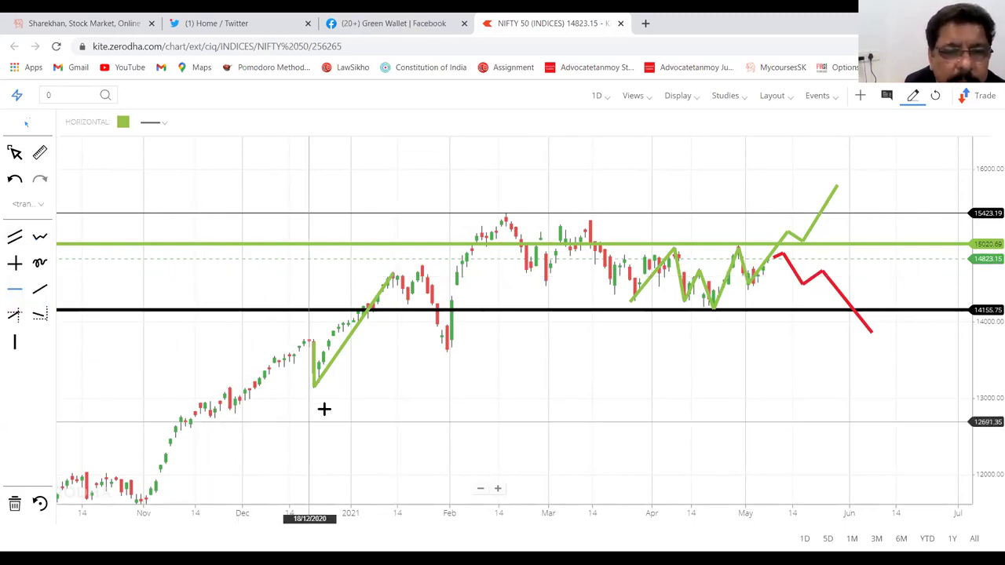
click(348, 363)
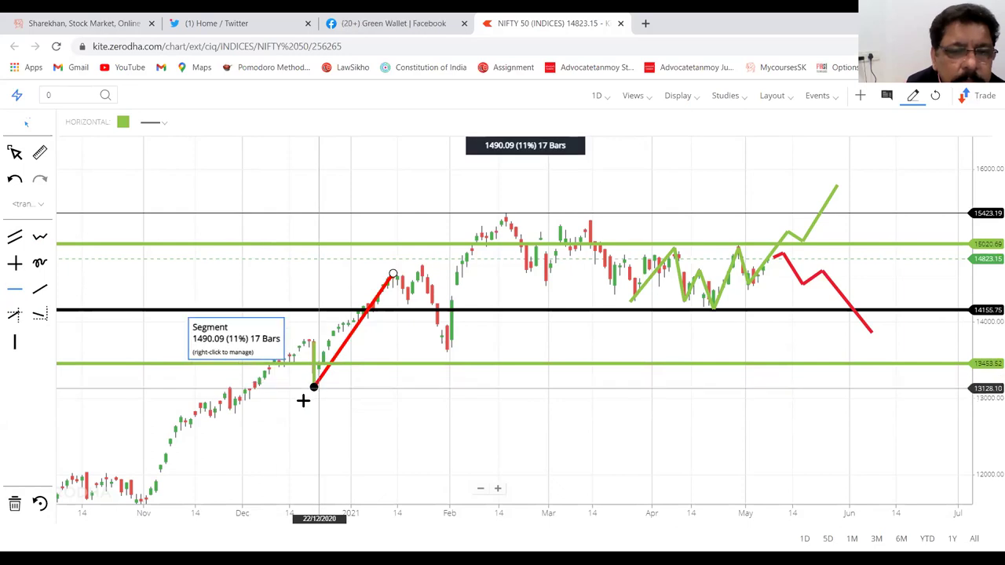
click(15, 291)
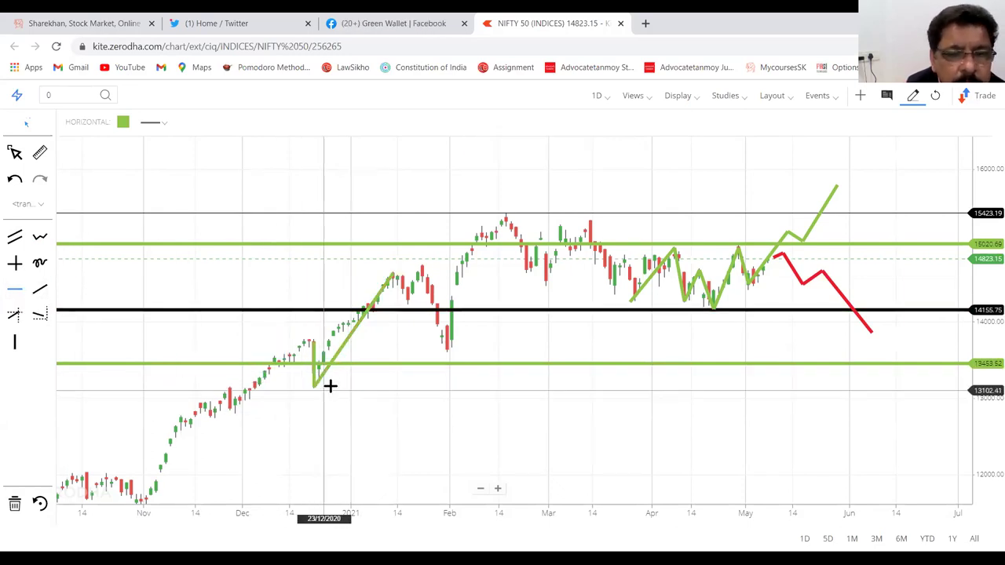
click(329, 386)
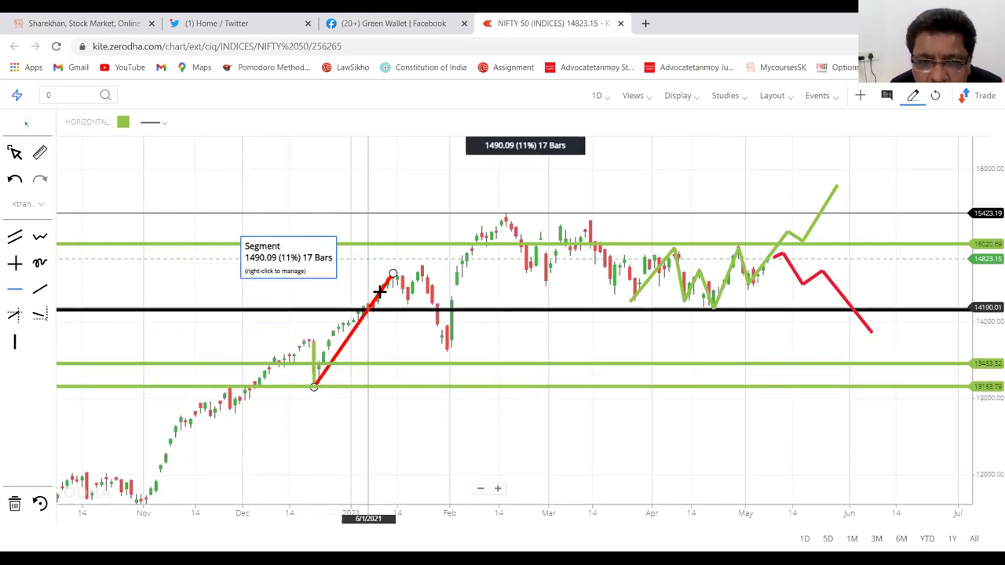
drag(328, 385, 325, 390)
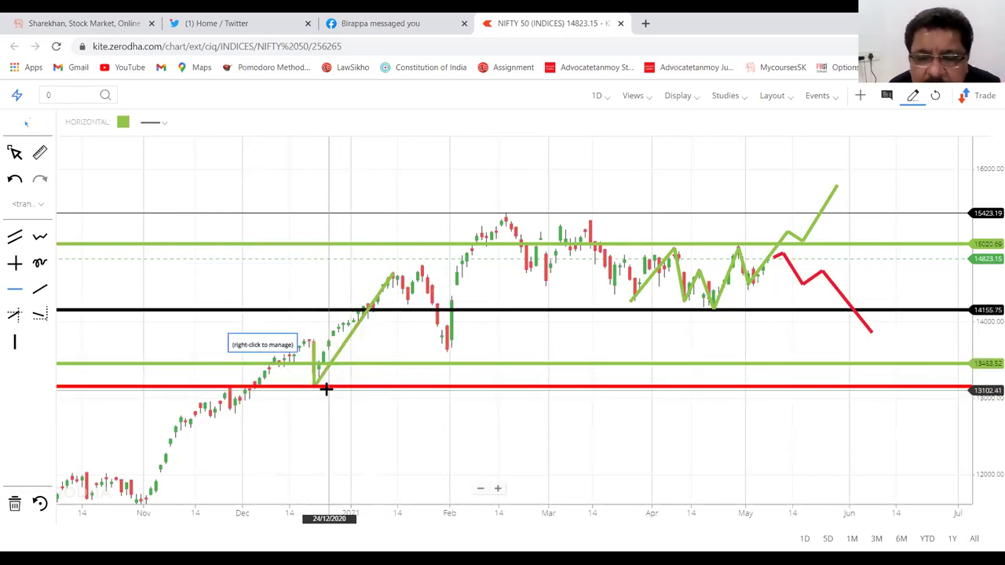